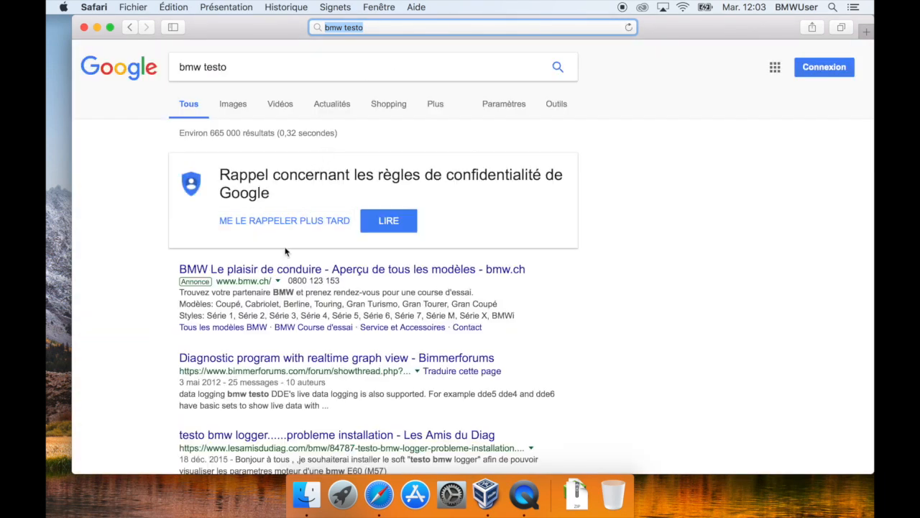
Step: Open the Bimmerforums thread about the realtime graph diagnostic program and download the TestO zip from phenoboy.kapsi.fi/testo
{"action": "left_click", "coordinate": [275, 363]}
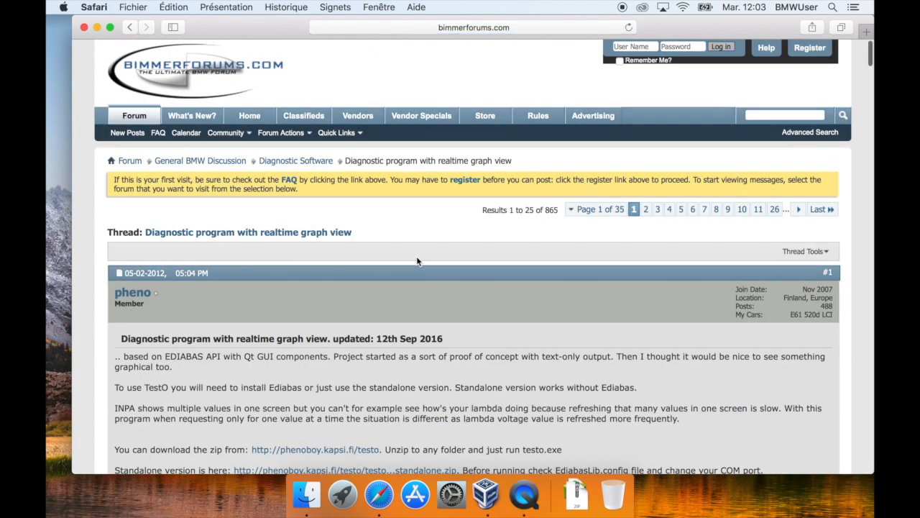
{"action": "scroll", "coordinate": [416, 261], "scroll_direction": "down", "scroll_amount": 3}
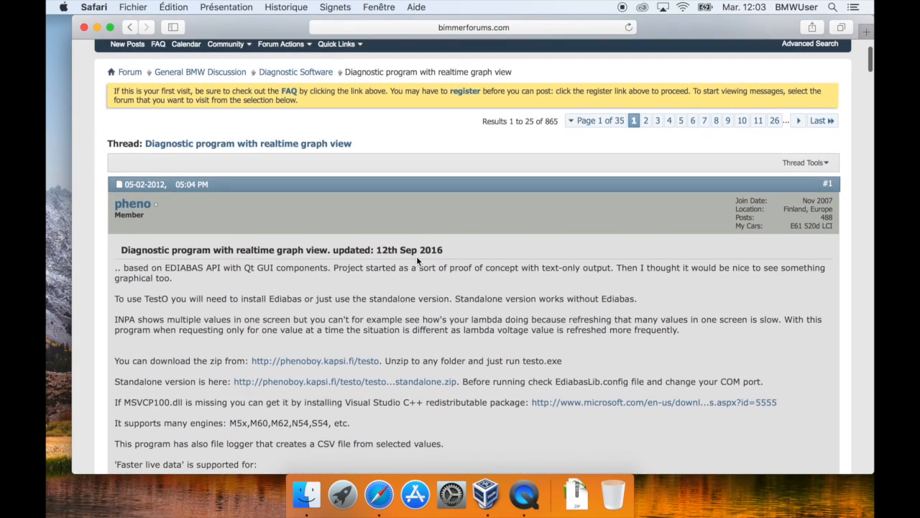
{"action": "scroll", "coordinate": [417, 256], "scroll_direction": "down", "scroll_amount": 3}
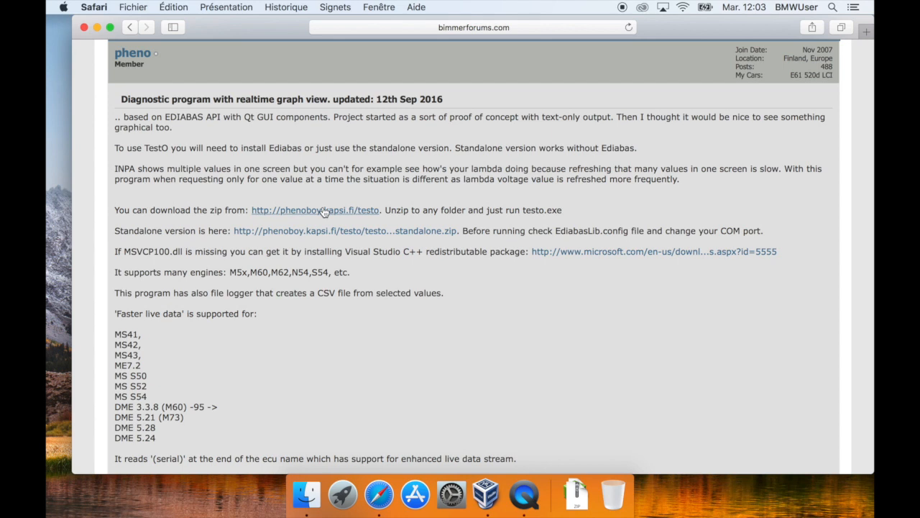
{"action": "left_click", "coordinate": [323, 210]}
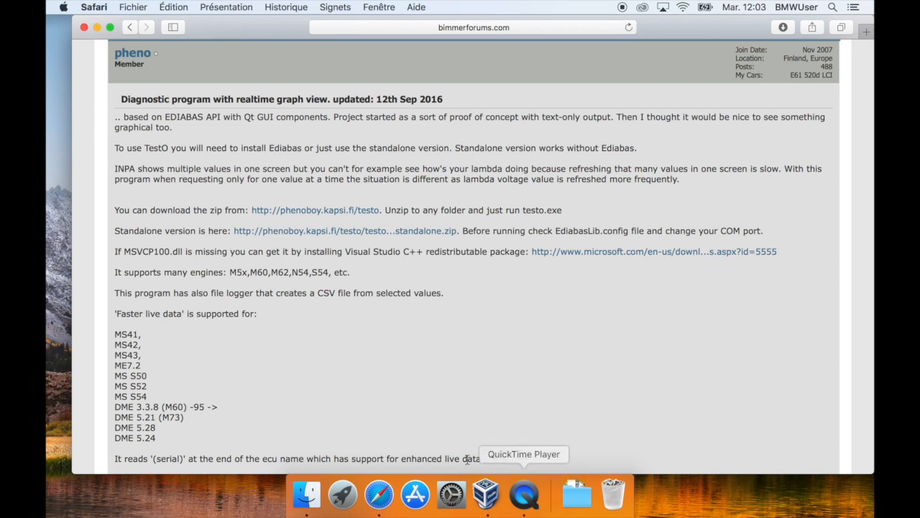
Step: Close the browser window, switch to VirtualBox and start the BMWTools virtual machine, dismissing the low-storage notification
{"action": "left_click", "coordinate": [83, 28]}
{"action": "double_click", "coordinate": [189, 123]}
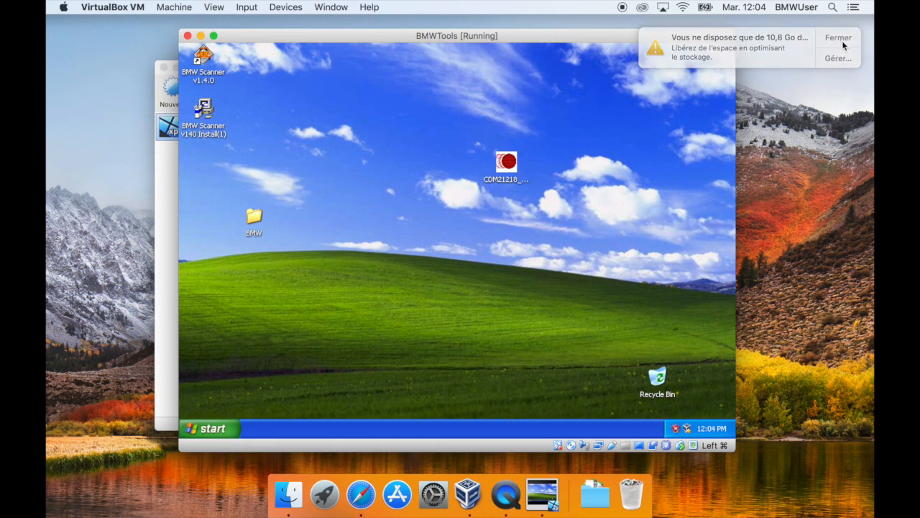
{"action": "left_click", "coordinate": [842, 41]}
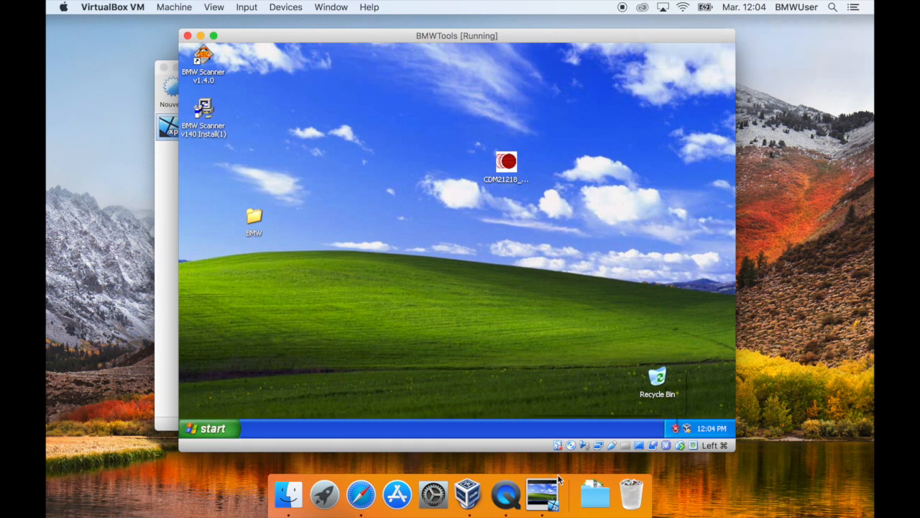
Step: Copy the downloaded testo-2017-06-26 folder to the virtual machine's desktop and look through its files
{"action": "left_click", "coordinate": [594, 495]}
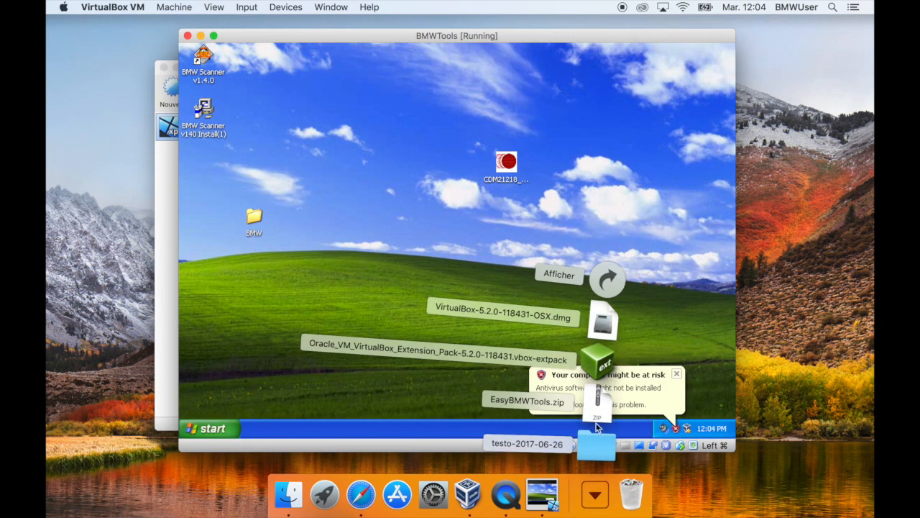
{"action": "left_click_drag", "start_coordinate": [591, 442], "coordinate": [284, 302]}
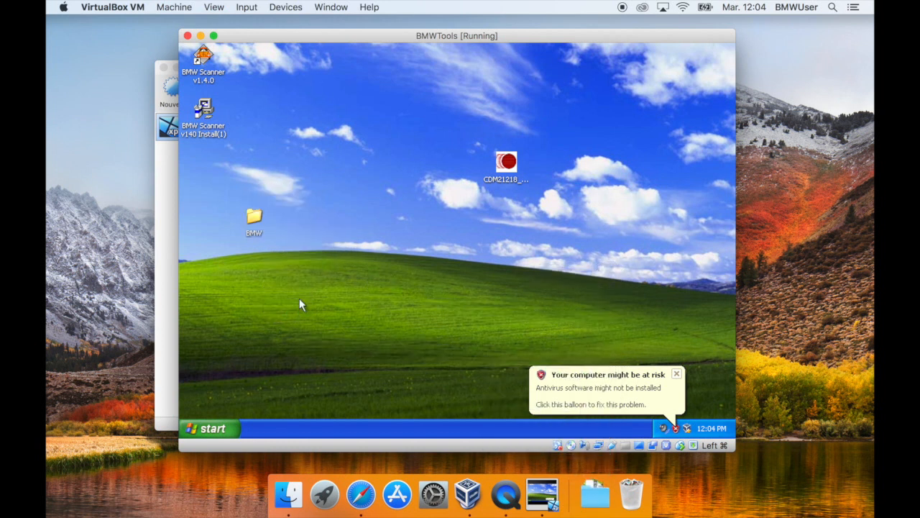
{"action": "double_click", "coordinate": [300, 322]}
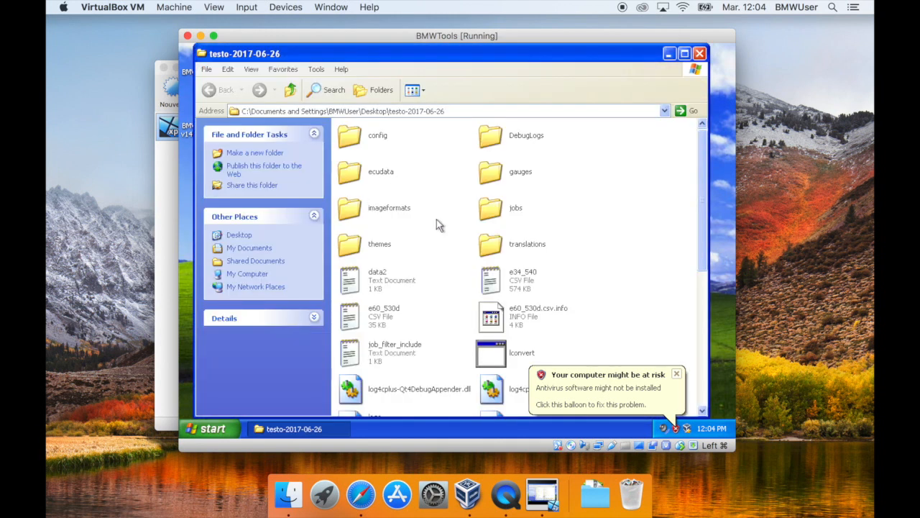
{"action": "scroll", "coordinate": [436, 220], "scroll_direction": "down", "scroll_amount": 2}
{"action": "scroll", "coordinate": [436, 219], "scroll_direction": "down", "scroll_amount": 5}
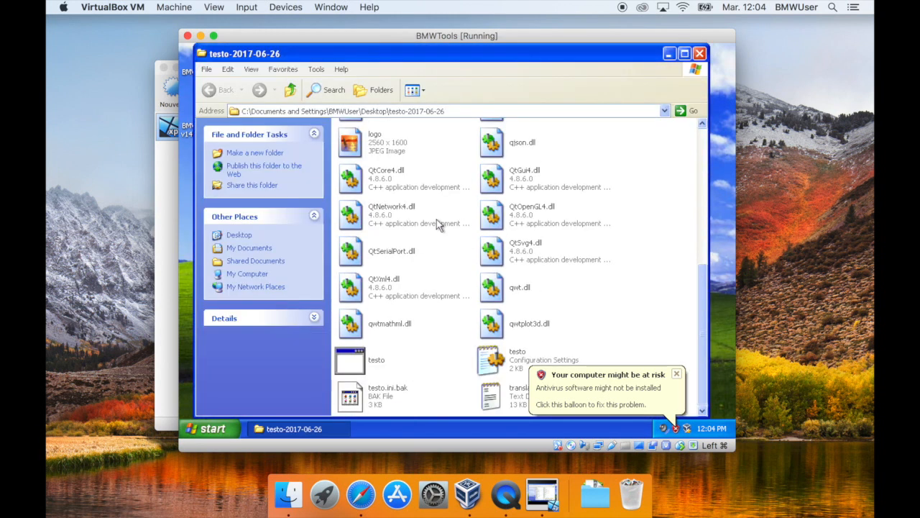
{"action": "scroll", "coordinate": [436, 220], "scroll_direction": "up", "scroll_amount": 7}
{"action": "double_click", "coordinate": [202, 54]}
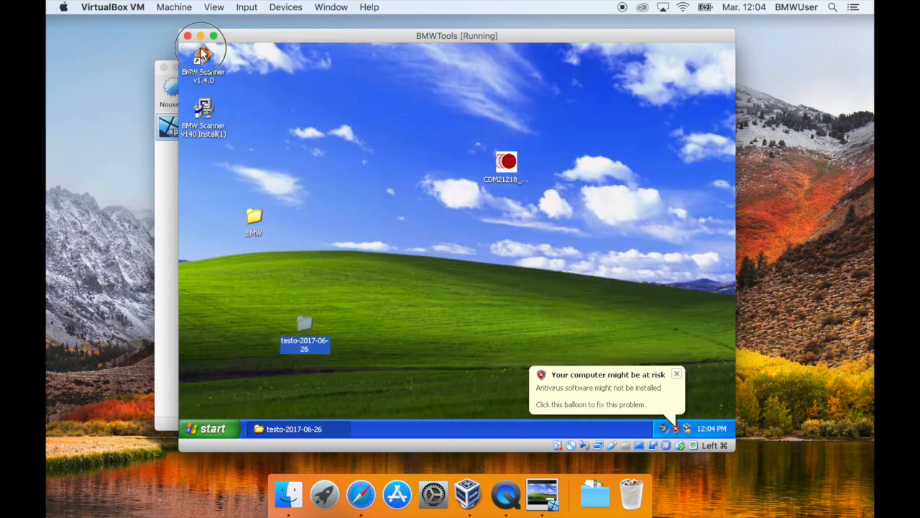
Step: Move the testo-2017-06-26 folder from the virtual machine's desktop to the root of Local Disk (C:)
{"action": "left_click_drag", "start_coordinate": [302, 327], "coordinate": [254, 165]}
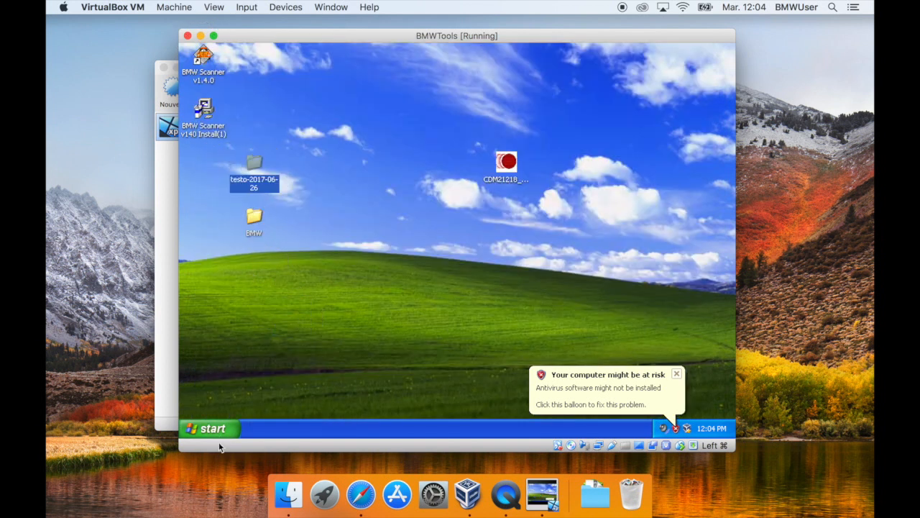
{"action": "left_click", "coordinate": [213, 429]}
{"action": "left_click", "coordinate": [350, 242]}
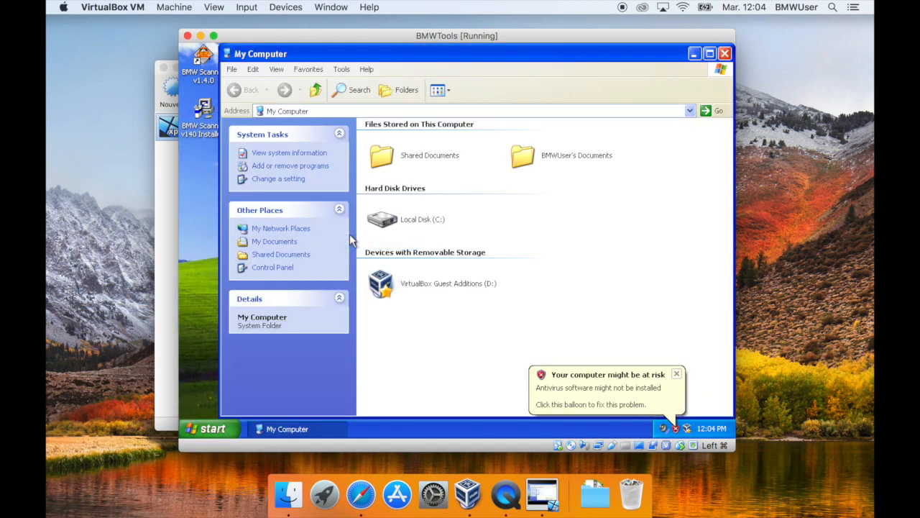
{"action": "left_click", "coordinate": [400, 219]}
{"action": "double_click", "coordinate": [400, 218]}
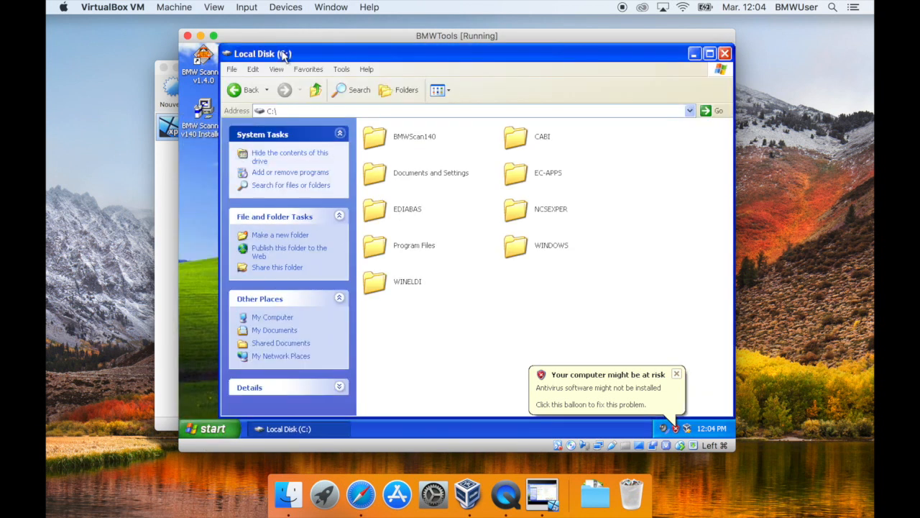
{"action": "left_click_drag", "start_coordinate": [283, 53], "coordinate": [437, 54]}
{"action": "left_click_drag", "start_coordinate": [244, 161], "coordinate": [623, 315]}
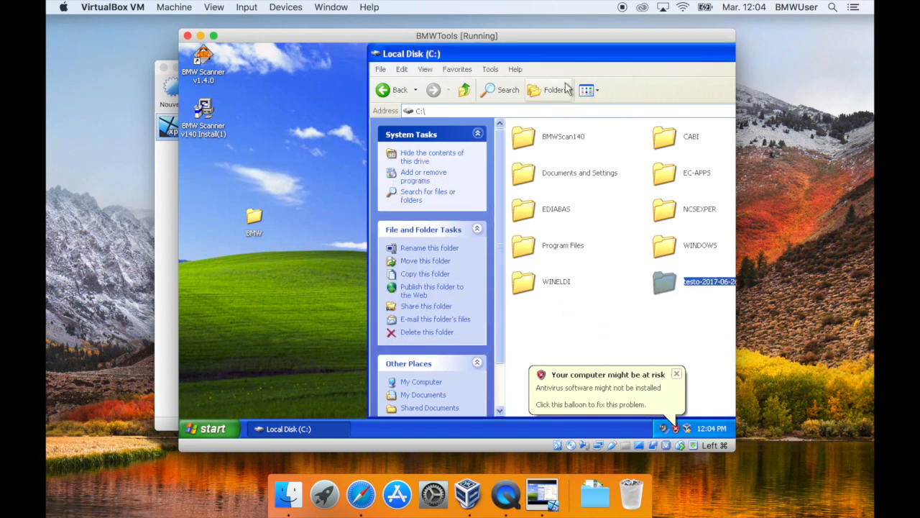
Step: Try to run the testo application from C:\testo-2017-06-26, dismiss the error and close the folder window
{"action": "left_click_drag", "start_coordinate": [566, 53], "coordinate": [403, 57]}
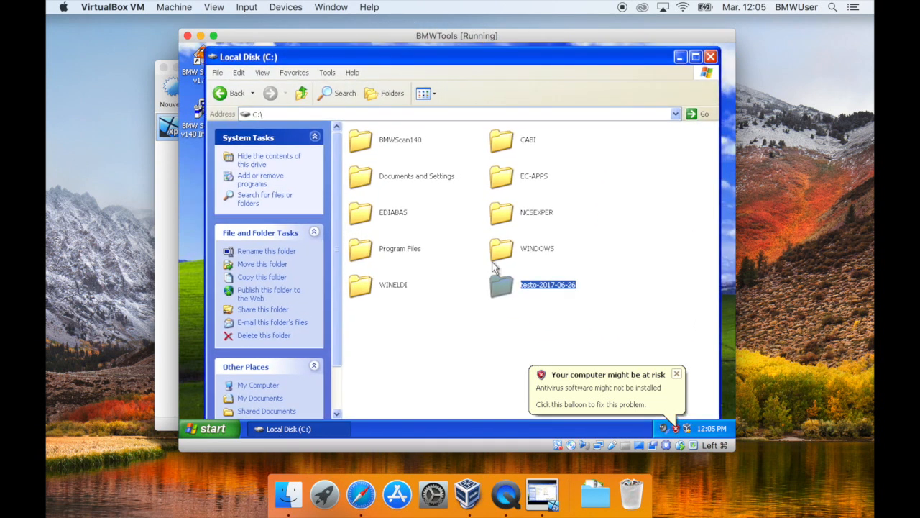
{"action": "double_click", "coordinate": [500, 280]}
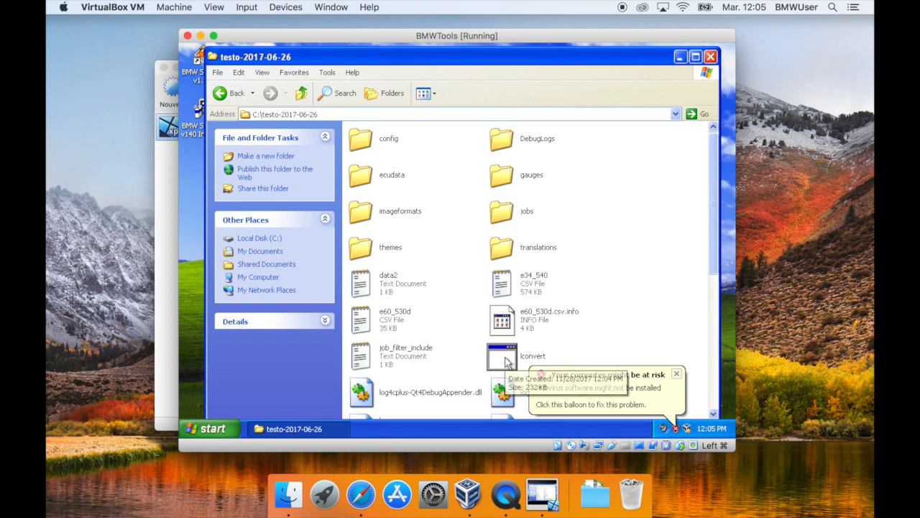
{"action": "scroll", "coordinate": [427, 377], "scroll_direction": "down", "scroll_amount": 5}
{"action": "double_click", "coordinate": [371, 369]}
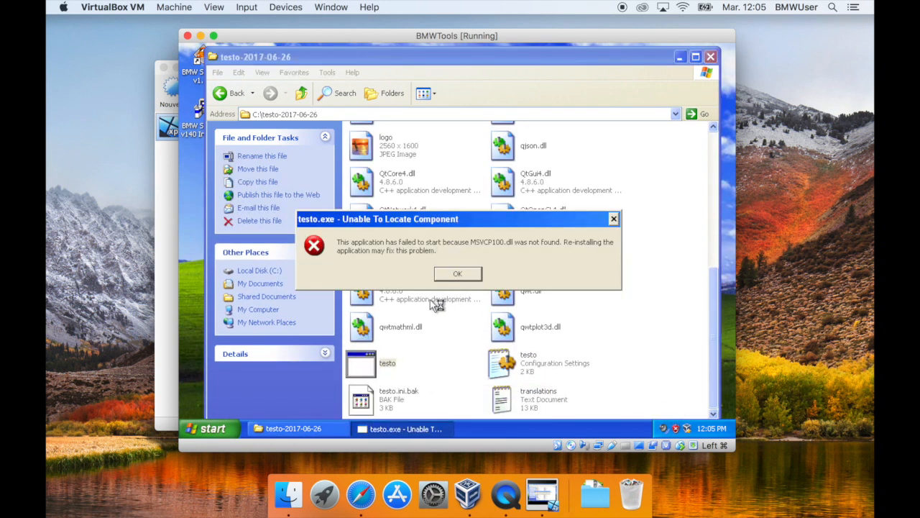
{"action": "left_click", "coordinate": [456, 275]}
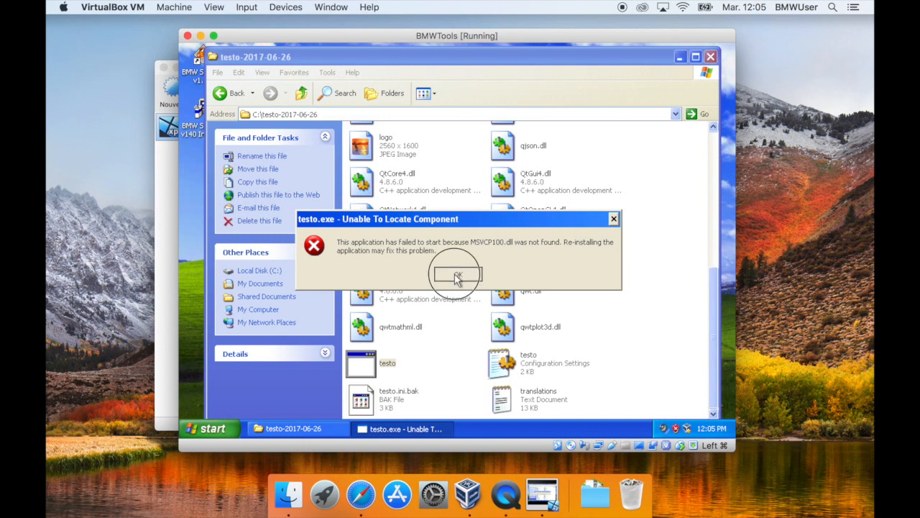
{"action": "left_click", "coordinate": [710, 57]}
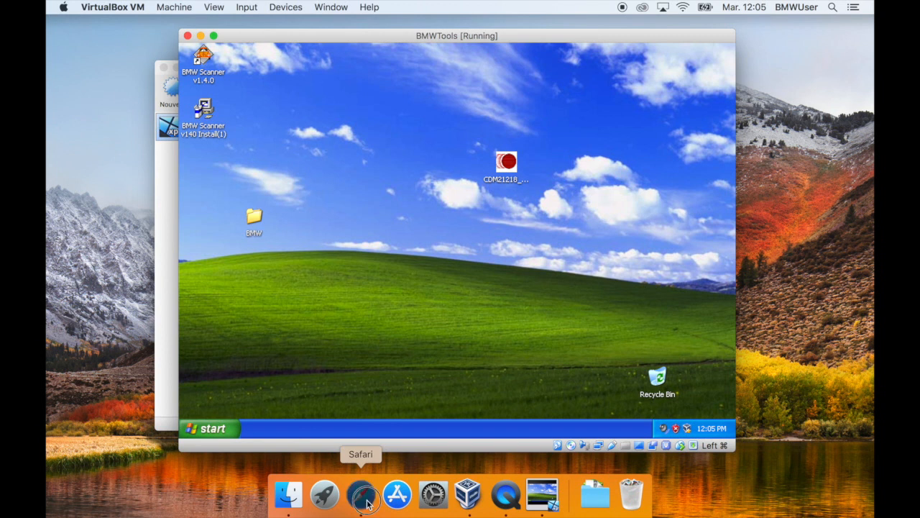
Step: Switch to Safari, search for "bmw testo" and open the Bimmerforums diagnostic program thread
{"action": "left_click", "coordinate": [367, 504]}
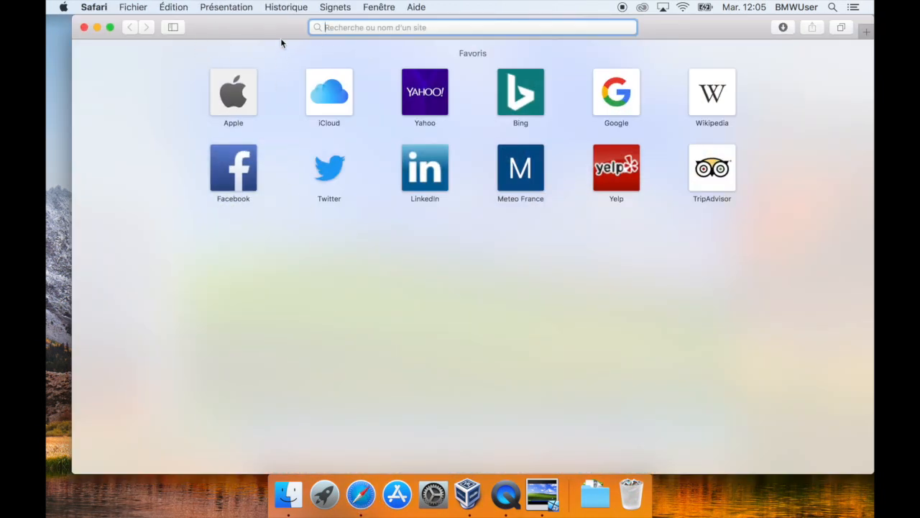
{"action": "left_click", "coordinate": [506, 495]}
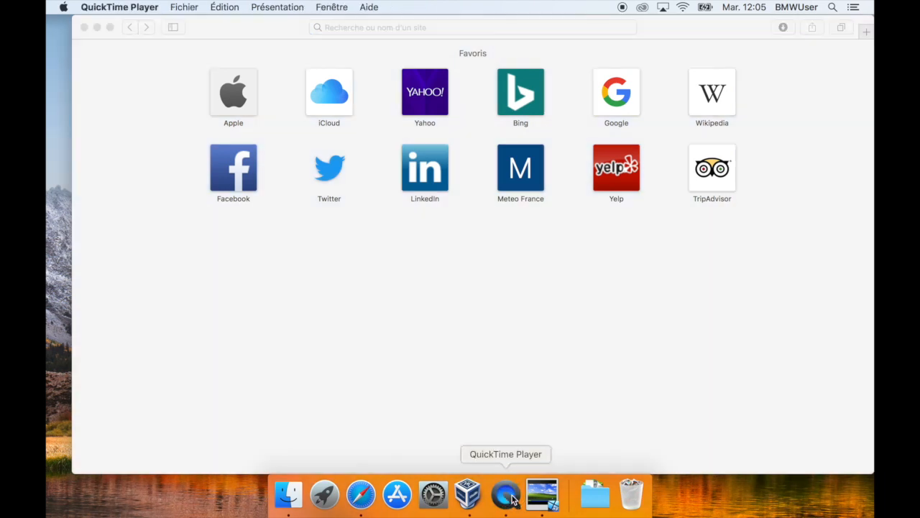
{"action": "left_click", "coordinate": [365, 26]}
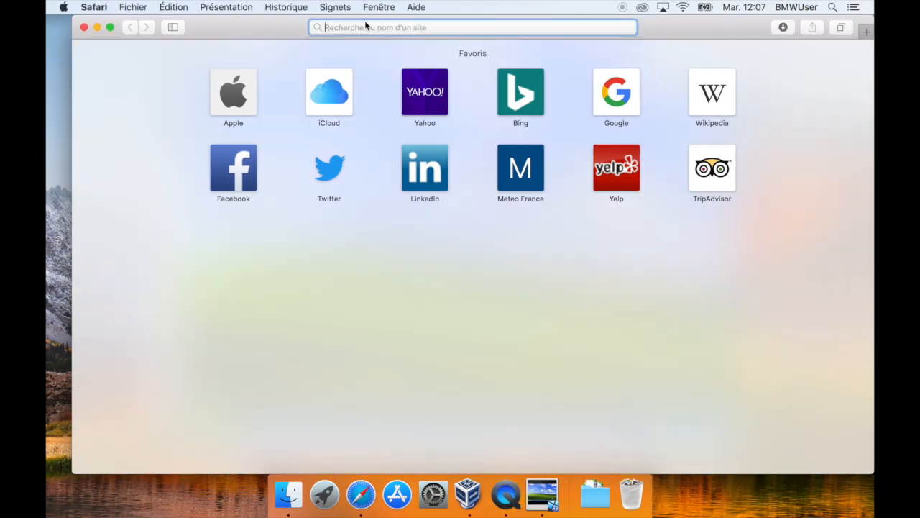
{"action": "type", "text": "b"}
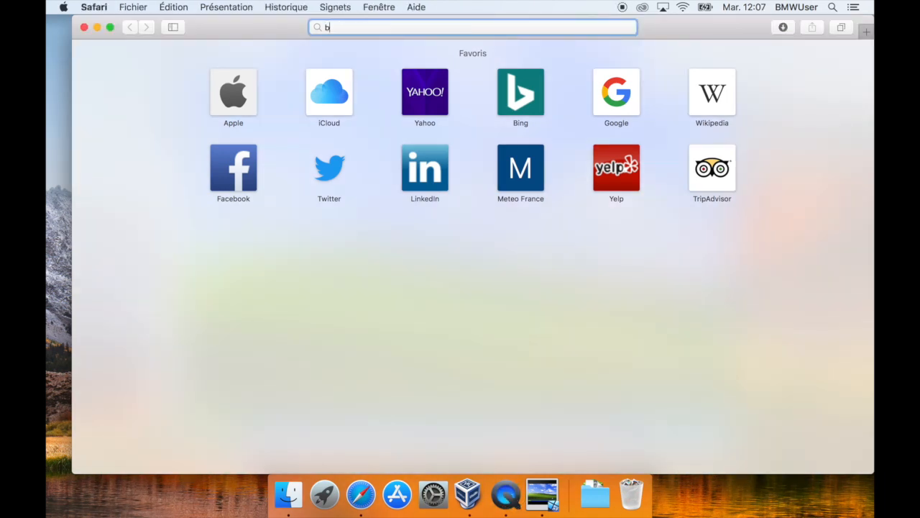
{"action": "type", "text": "mw testo"}
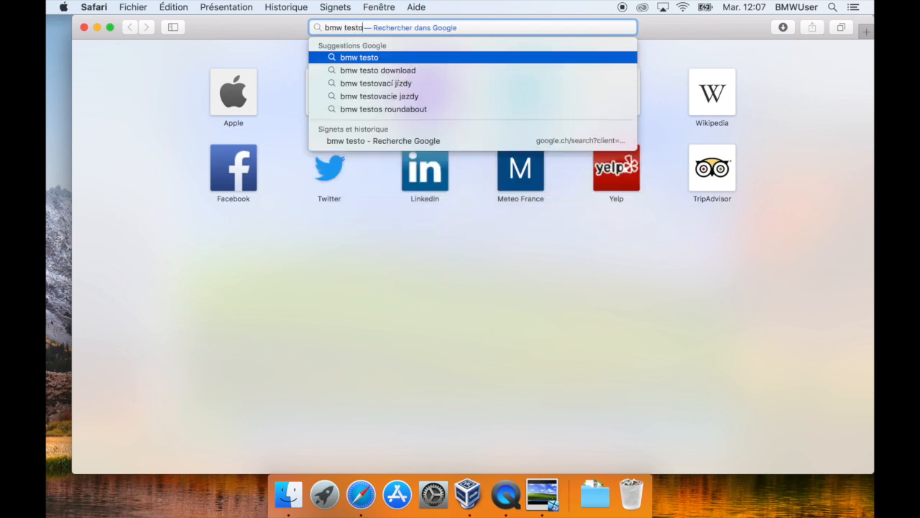
{"action": "key", "text": "Escape"}
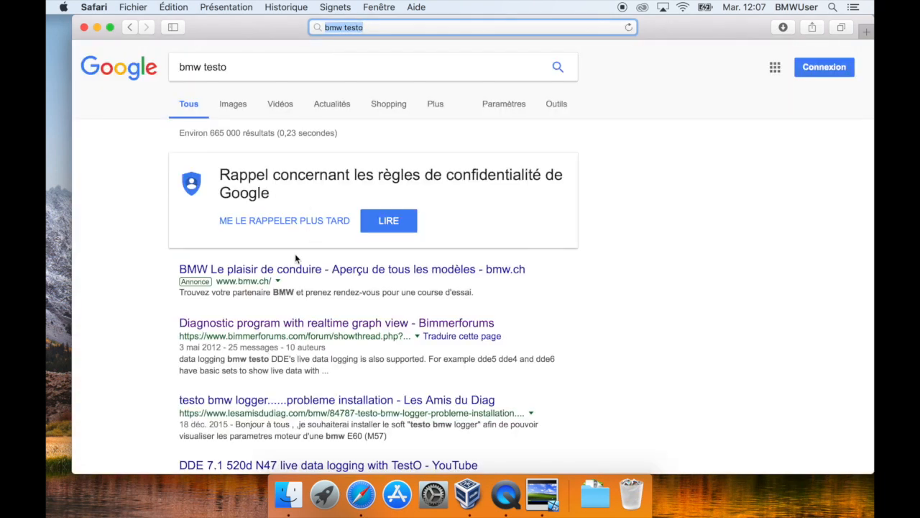
{"action": "left_click", "coordinate": [287, 325]}
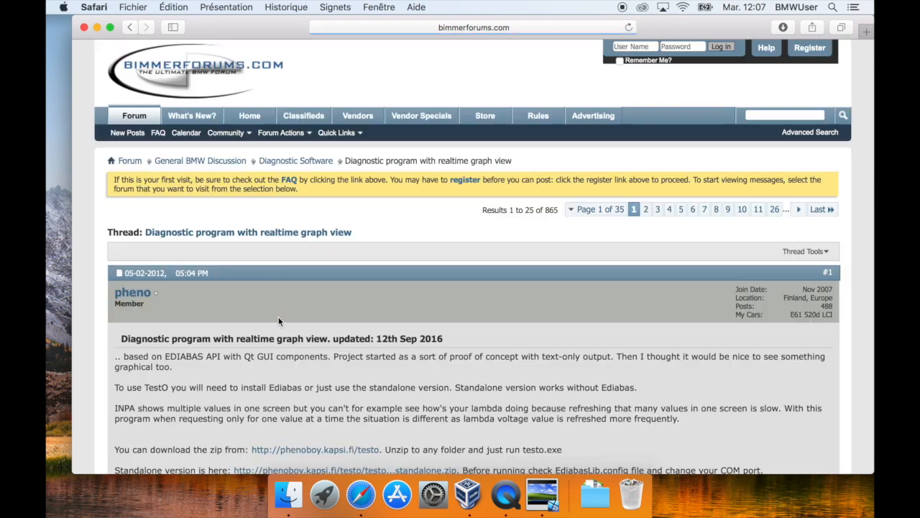
Step: Follow the thread's link for the missing MSVCP100.dll and download the Microsoft Visual C++ 2010 Redistributable Package (x86)
{"action": "scroll", "coordinate": [306, 330], "scroll_direction": "down", "scroll_amount": 5}
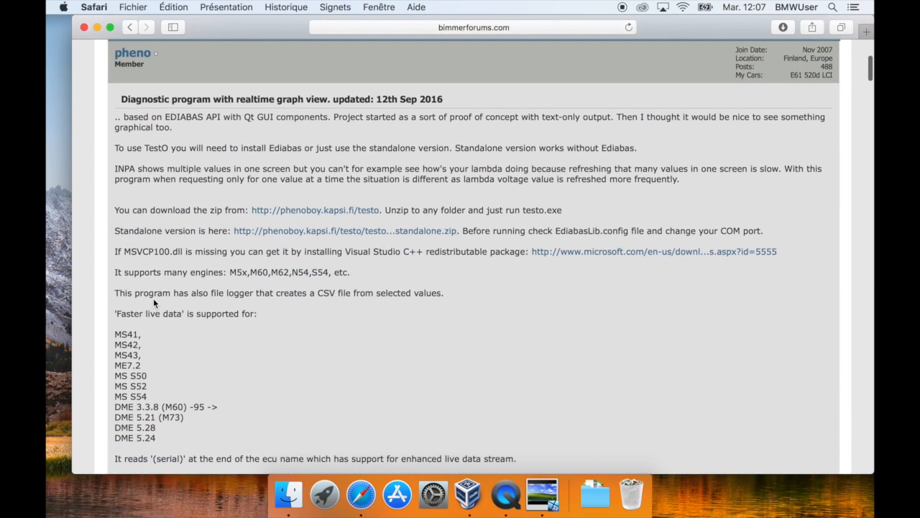
{"action": "left_click_drag", "start_coordinate": [115, 249], "coordinate": [529, 249]}
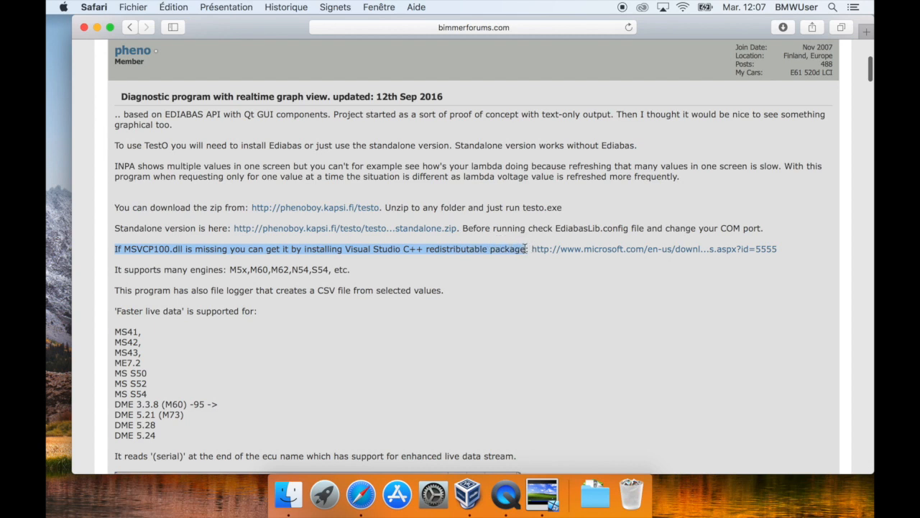
{"action": "left_click", "coordinate": [581, 250]}
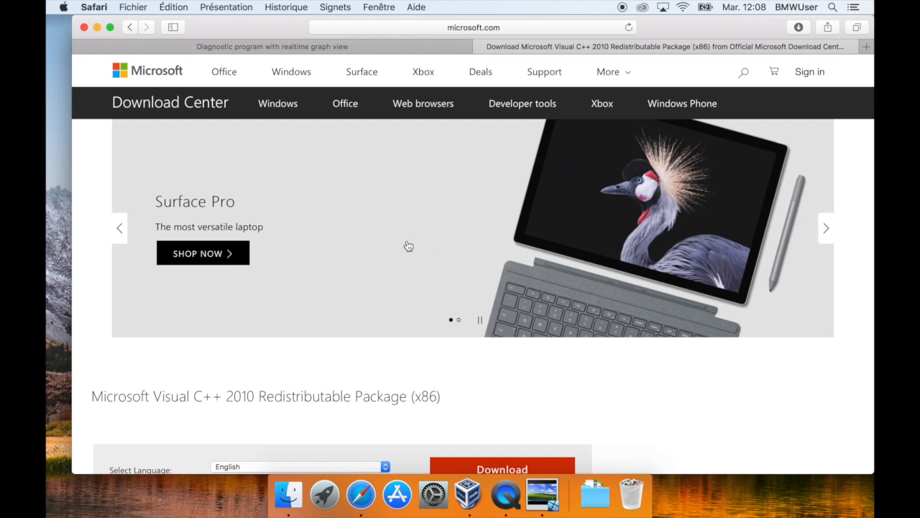
{"action": "scroll", "coordinate": [407, 246], "scroll_direction": "down", "scroll_amount": 3}
{"action": "scroll", "coordinate": [408, 245], "scroll_direction": "down", "scroll_amount": 4}
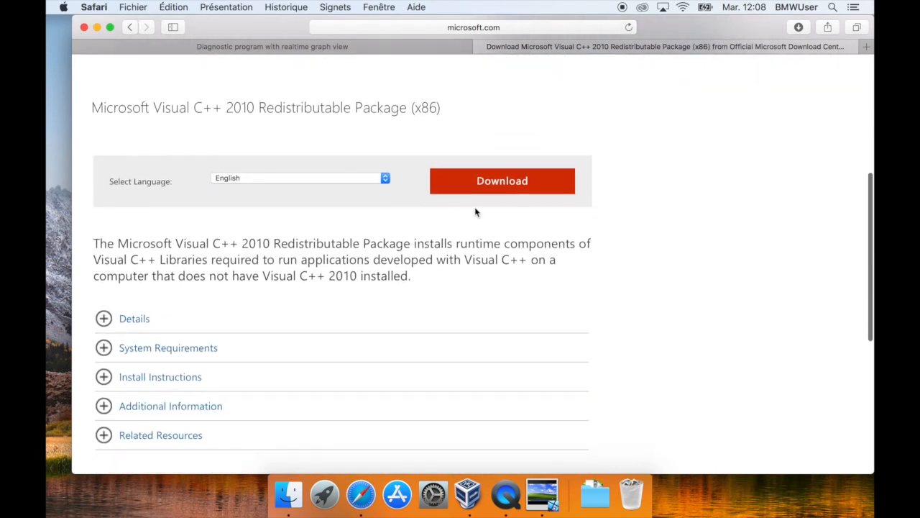
{"action": "left_click", "coordinate": [482, 184]}
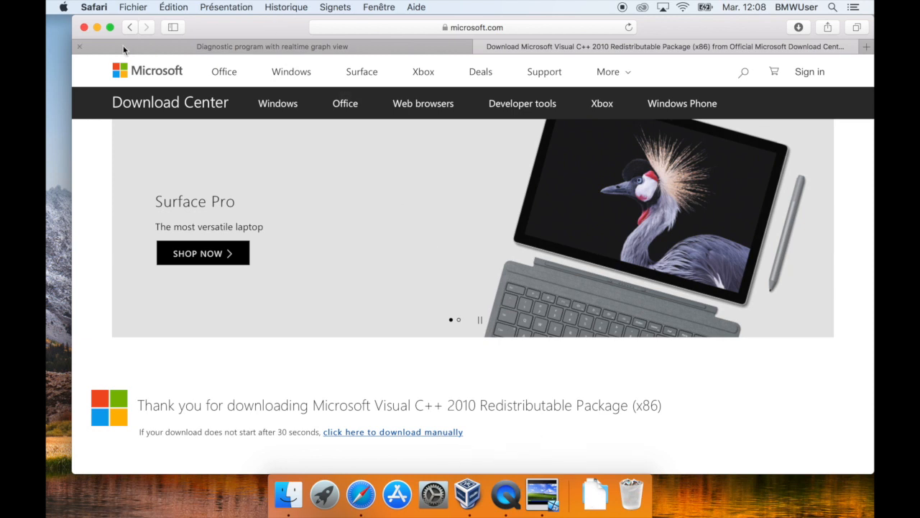
Step: Close the browser window and copy the downloaded vcredist_x86 installer to the virtual machine's desktop
{"action": "left_click", "coordinate": [84, 27]}
{"action": "left_click", "coordinate": [596, 494]}
{"action": "left_click_drag", "start_coordinate": [561, 440], "coordinate": [250, 160]}
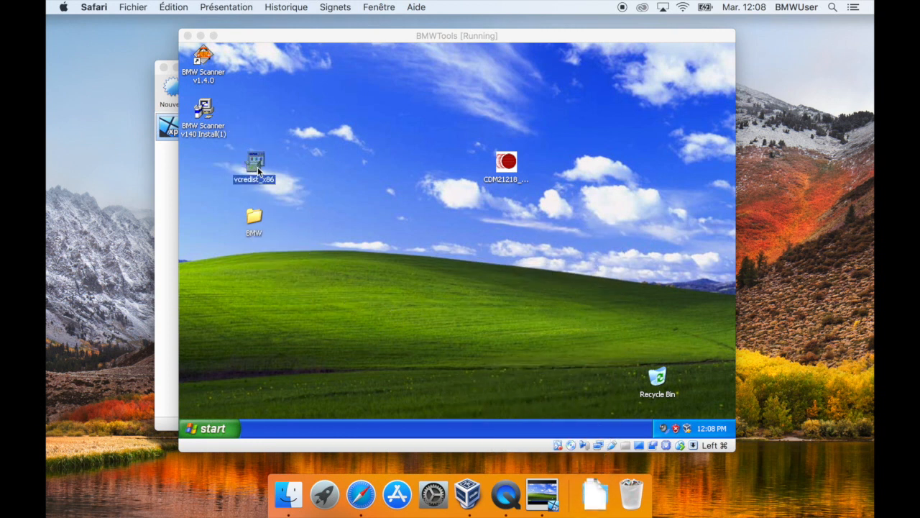
Step: Run the vcredist_x86 installer from the desktop, accept the license terms and complete the Microsoft Visual C++ 2010 x86 Redistributable installation
{"action": "double_click", "coordinate": [258, 170]}
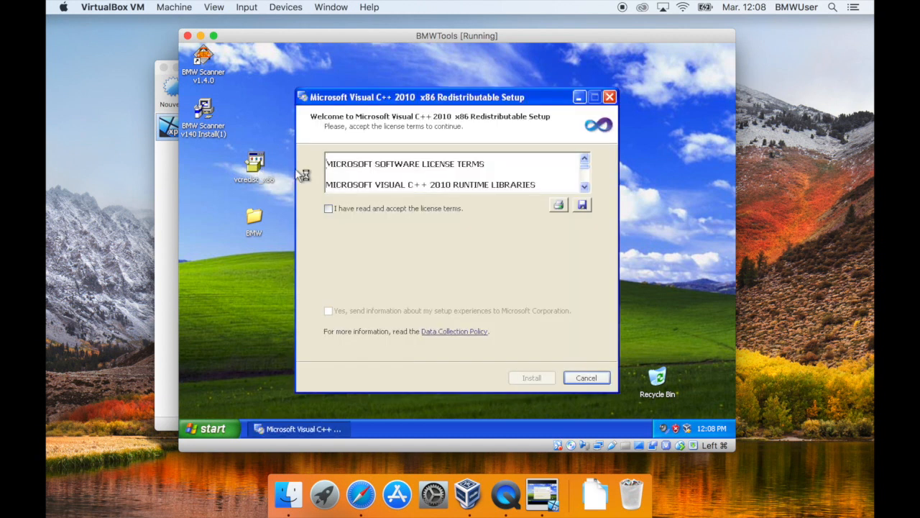
{"action": "left_click", "coordinate": [328, 208]}
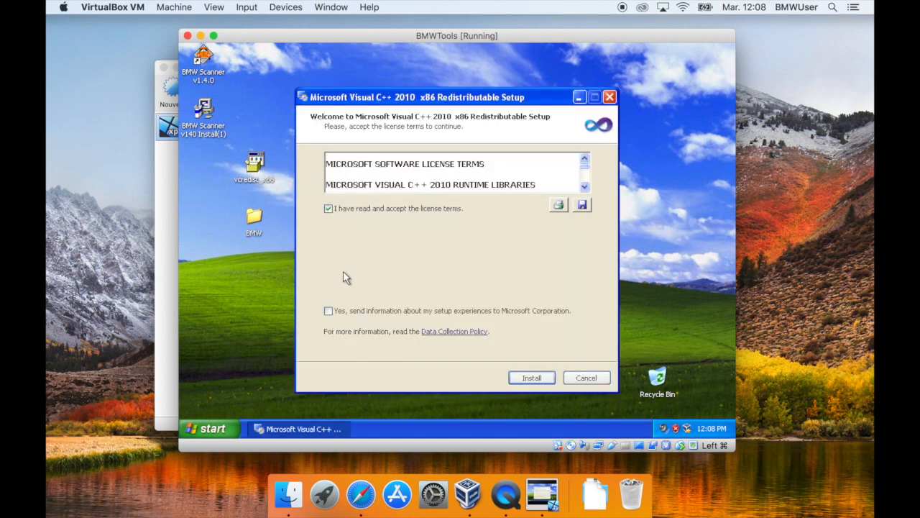
{"action": "left_click", "coordinate": [530, 377]}
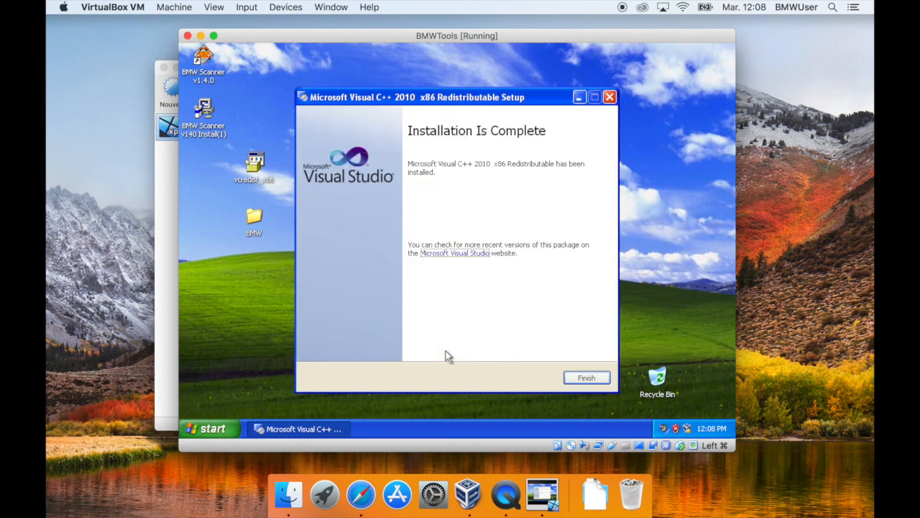
{"action": "left_click", "coordinate": [587, 379]}
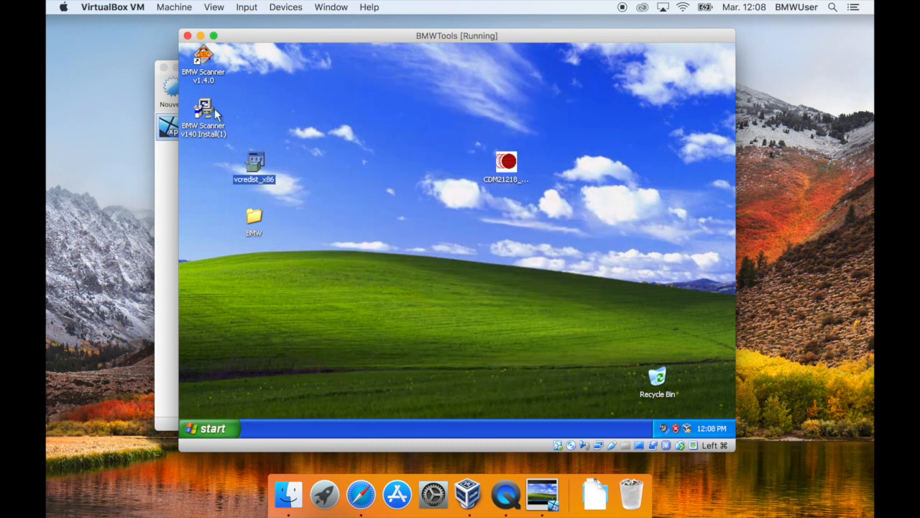
Step: Open the testo-2017-06-26 folder on Local Disk (C:) through My Computer
{"action": "left_click", "coordinate": [205, 429]}
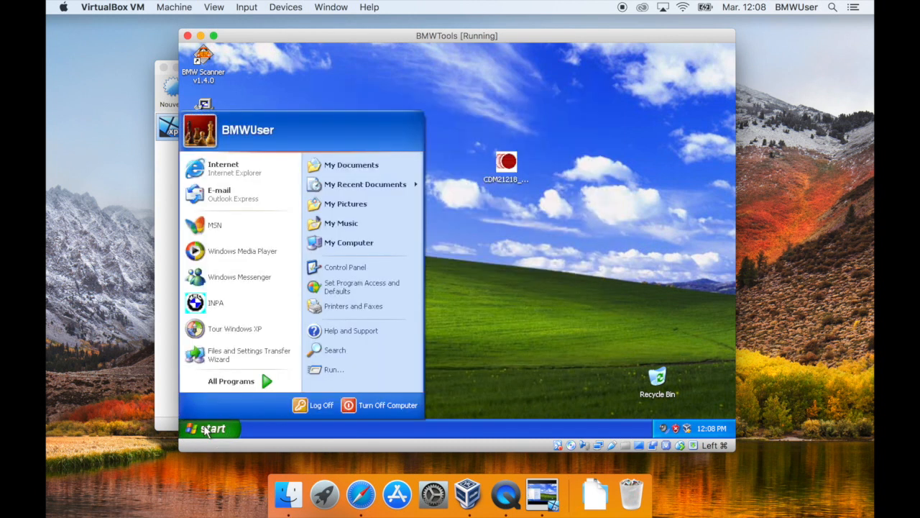
{"action": "left_click", "coordinate": [352, 242]}
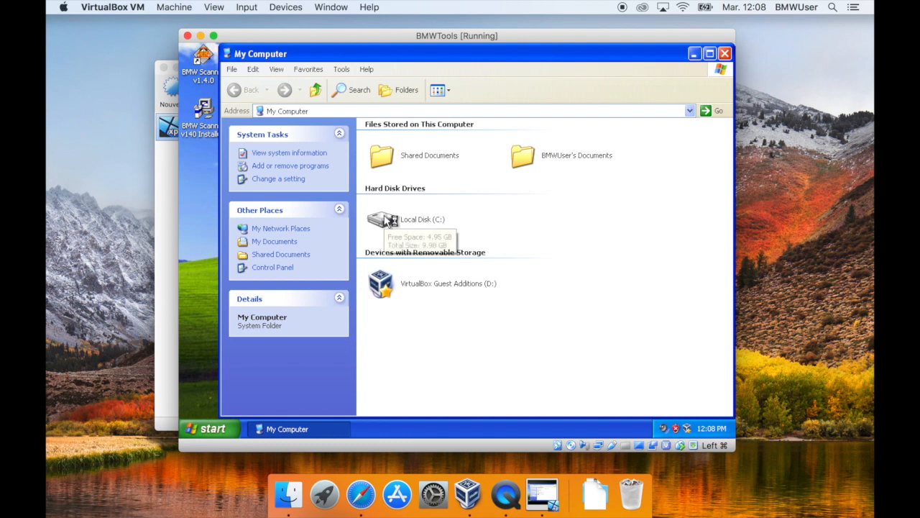
{"action": "left_click", "coordinate": [386, 218]}
{"action": "double_click", "coordinate": [387, 220]}
{"action": "left_click_drag", "start_coordinate": [385, 45], "coordinate": [474, 47]}
{"action": "double_click", "coordinate": [606, 282]}
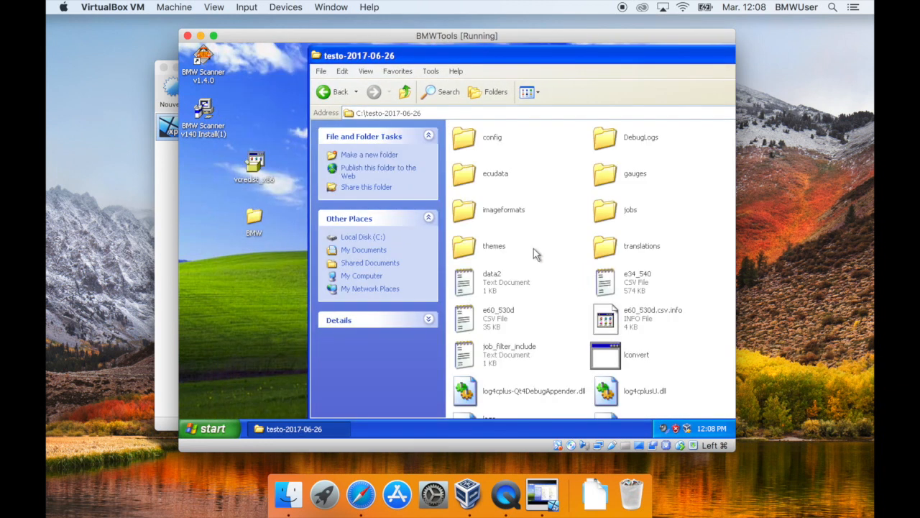
Step: Launch the testo application from the folder to check that it starts, and close the TestO window
{"action": "scroll", "coordinate": [533, 252], "scroll_direction": "down", "scroll_amount": 2}
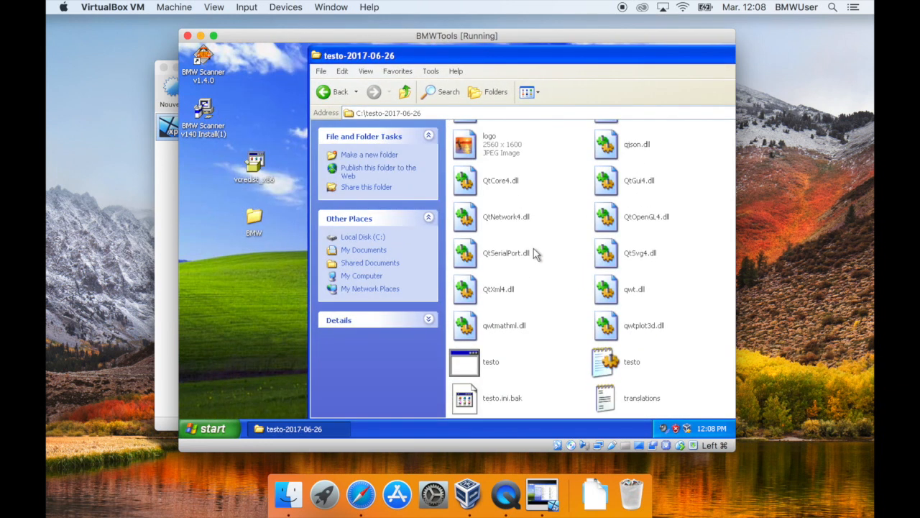
{"action": "left_click", "coordinate": [464, 366]}
{"action": "mouse_move", "coordinate": [464, 367]}
{"action": "left_mouse_down"}
{"action": "mouse_move", "coordinate": [295, 299]}
{"action": "mouse_move", "coordinate": [419, 323]}
{"action": "mouse_move", "coordinate": [473, 353]}
{"action": "mouse_move", "coordinate": [467, 363]}
{"action": "left_mouse_up"}
{"action": "double_click", "coordinate": [603, 324]}
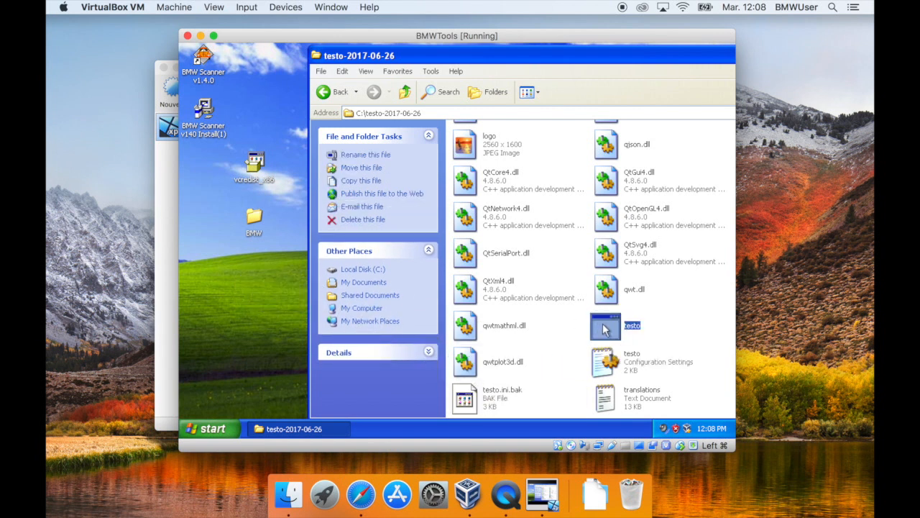
{"action": "double_click", "coordinate": [604, 328]}
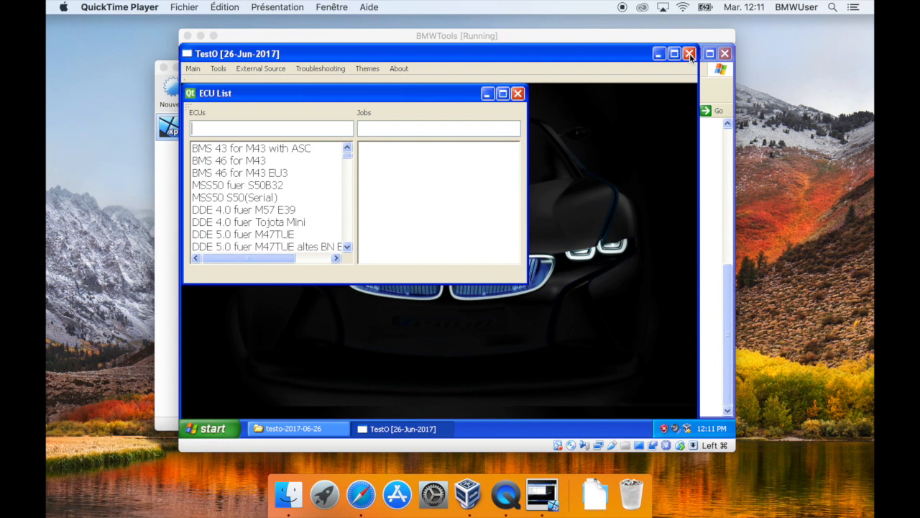
{"action": "left_click", "coordinate": [689, 54]}
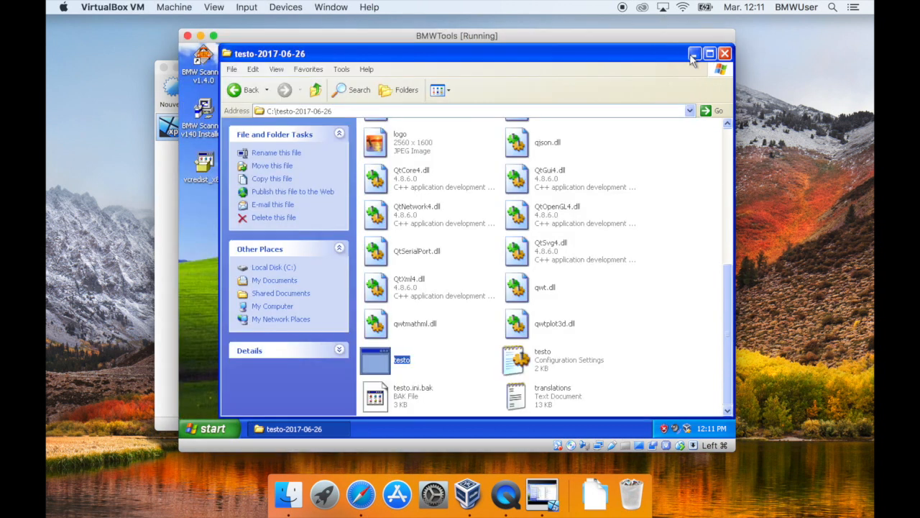
Step: Open the testo Configuration Settings file in Notepad and set the port in the [serial] section to COM1
{"action": "right_click", "coordinate": [514, 365]}
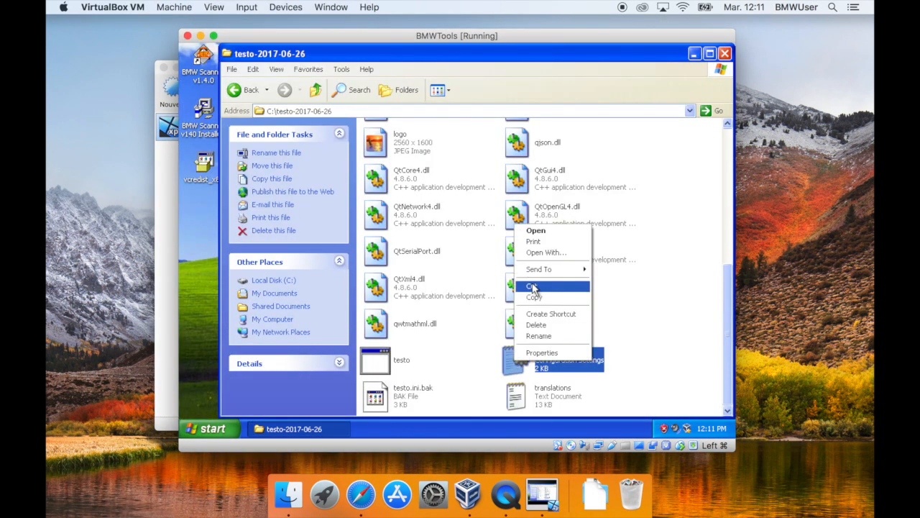
{"action": "left_click", "coordinate": [541, 232]}
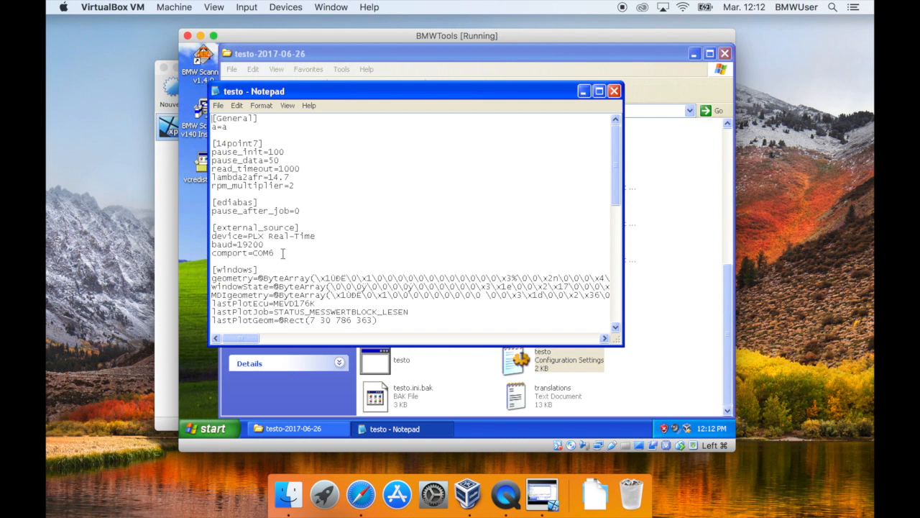
{"action": "left_click_drag", "start_coordinate": [613, 179], "coordinate": [611, 244]}
{"action": "left_click", "coordinate": [254, 219]}
{"action": "key", "text": "BackSpace"}
{"action": "type", "text": "1"}
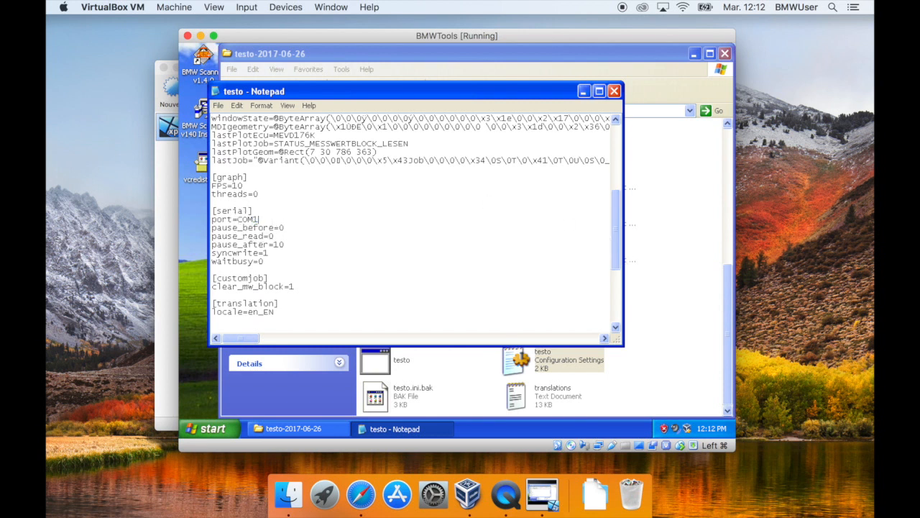
{"action": "left_click_drag", "start_coordinate": [261, 219], "coordinate": [211, 210]}
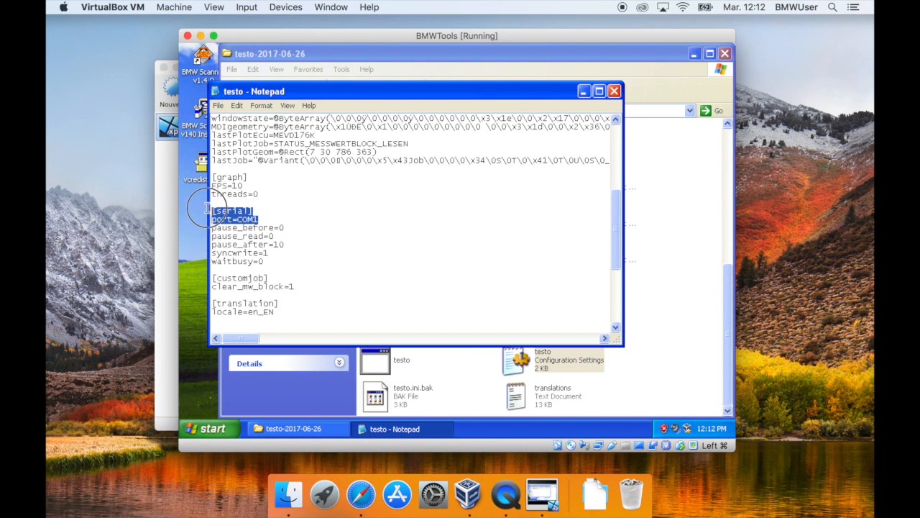
{"action": "left_click", "coordinate": [261, 219]}
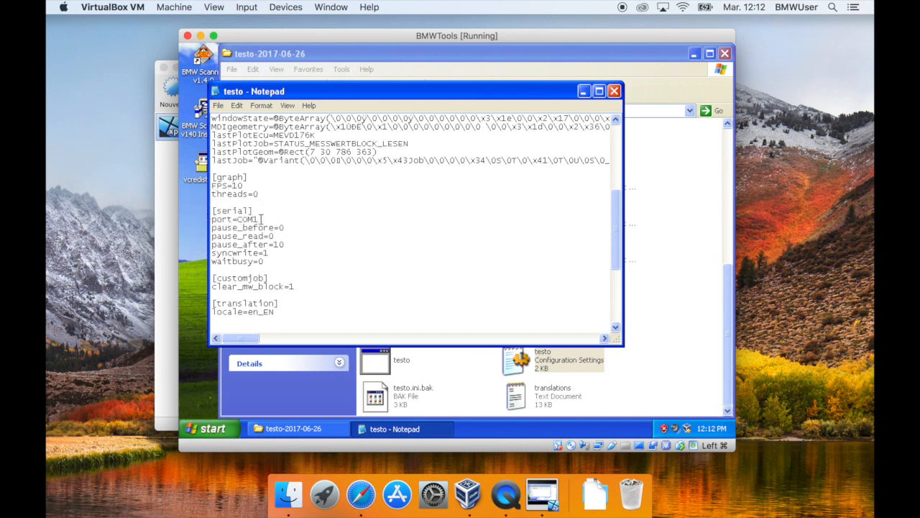
Step: Save the edited testo configuration file, and close Notepad and the testo-2017-06-26 folder window
{"action": "key", "text": "super+s"}
{"action": "left_click", "coordinate": [584, 309]}
{"action": "left_click", "coordinate": [219, 105]}
{"action": "left_click", "coordinate": [227, 141]}
{"action": "left_click", "coordinate": [615, 91]}
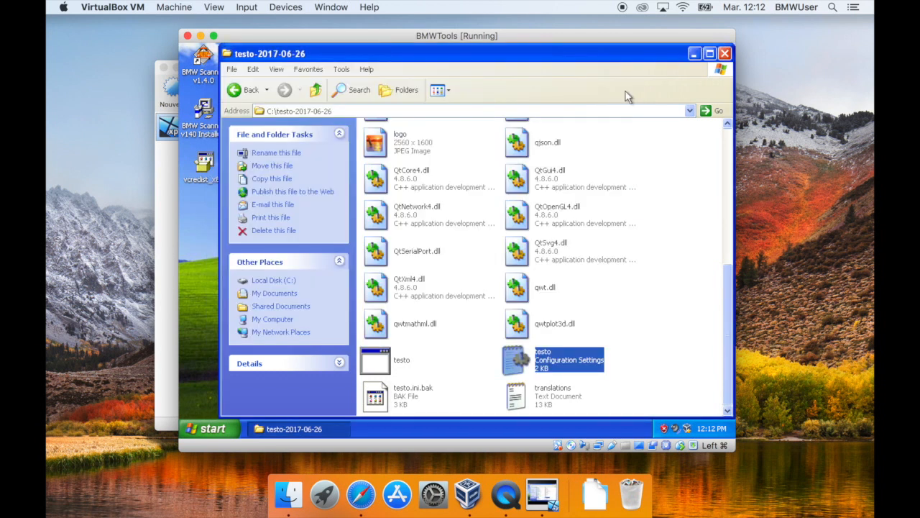
{"action": "left_click", "coordinate": [725, 54]}
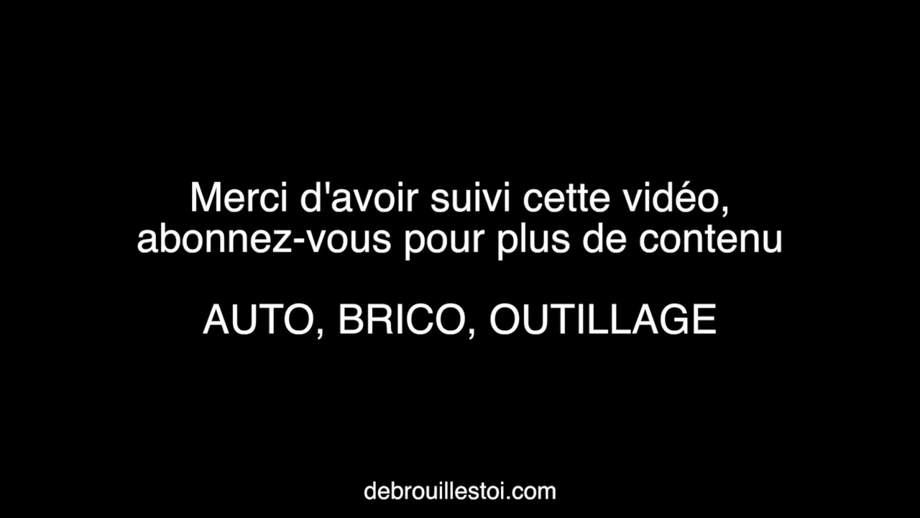